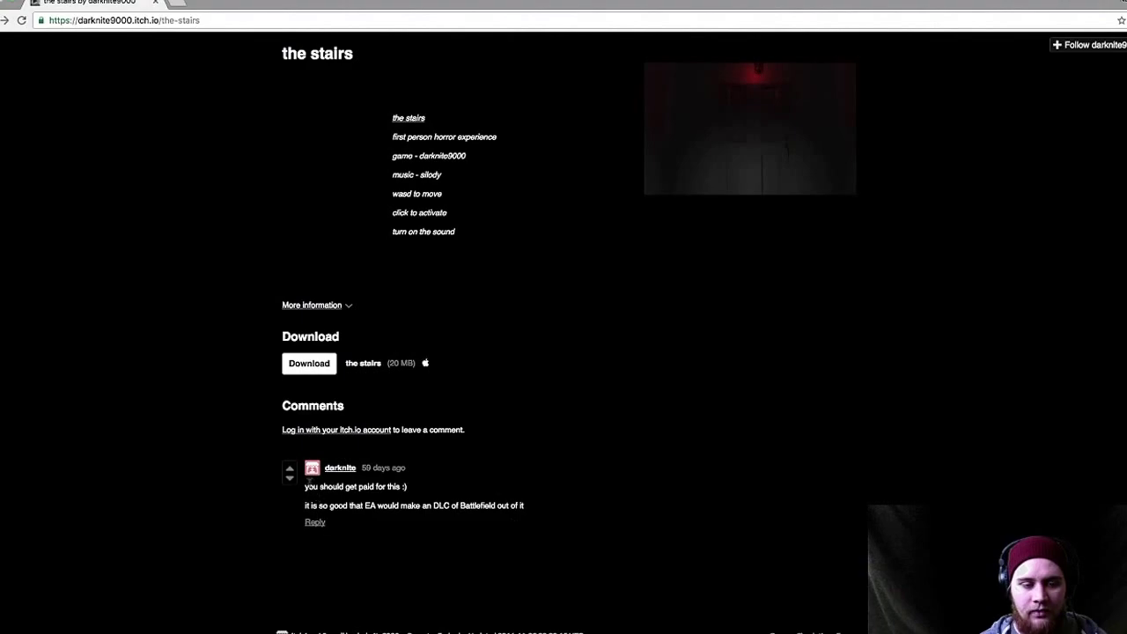
left_click_drag(304, 486, 523, 511)
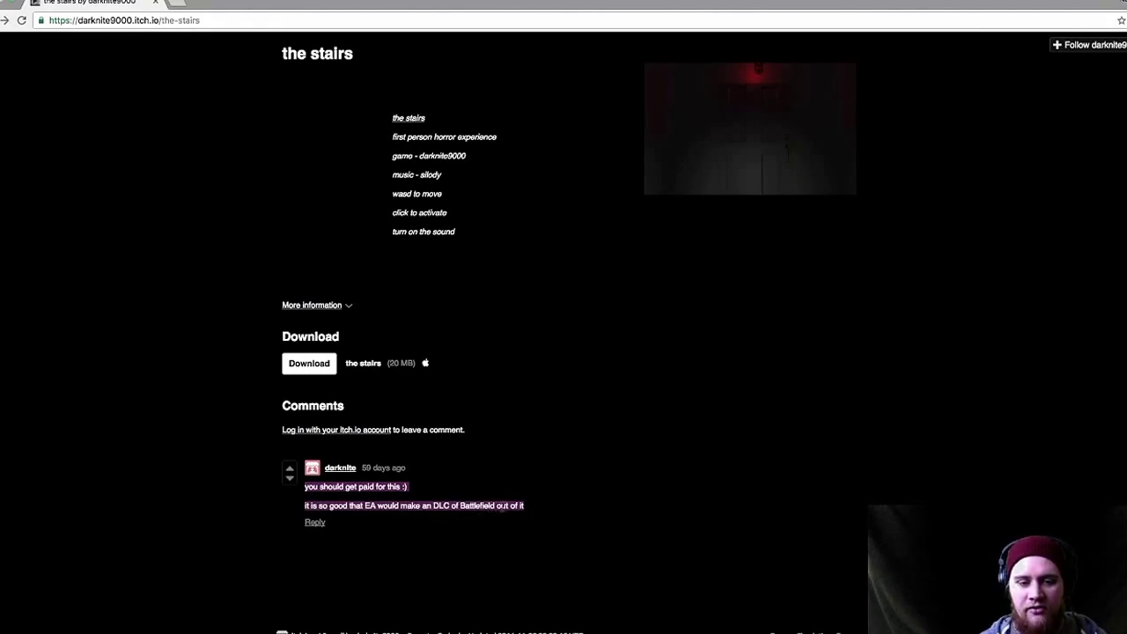
left_click(589, 498)
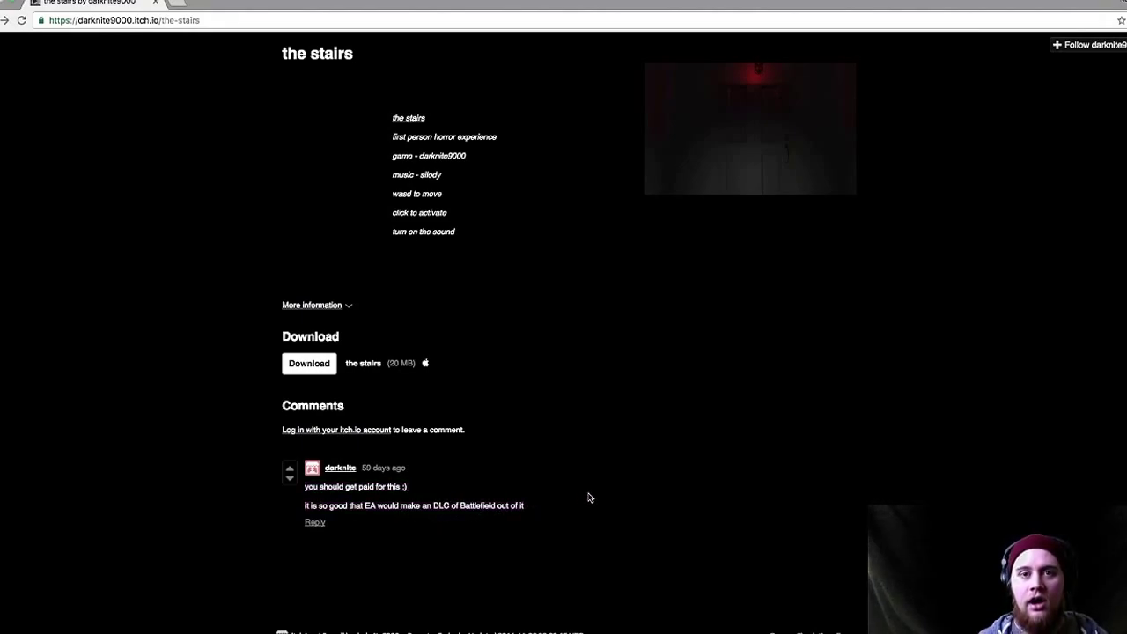